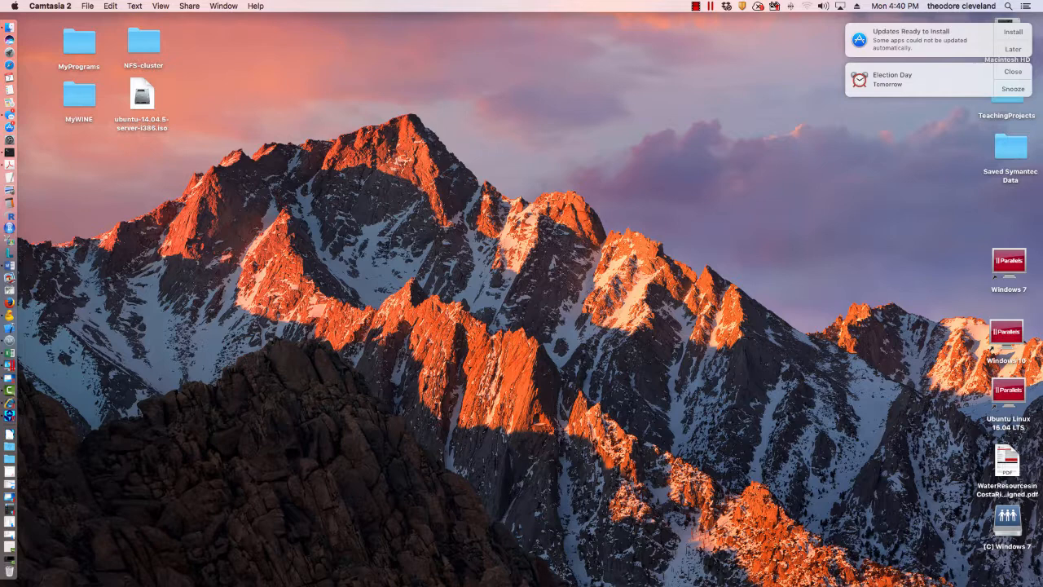
# Open Safari and go to the website cleveland1.ttu.edu
pyautogui.click(9, 65)
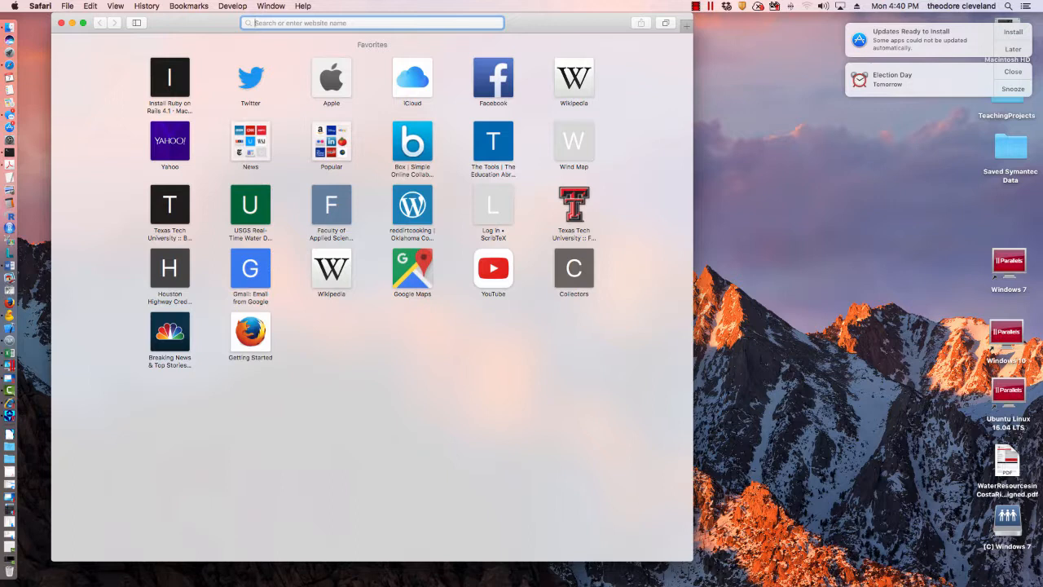
pyautogui.write('cleveland')
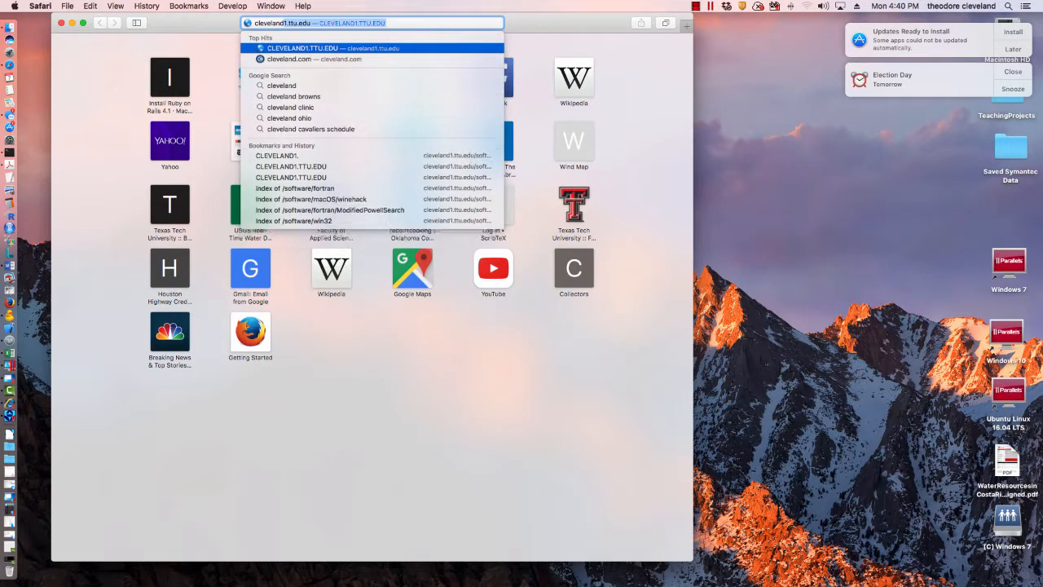
pyautogui.write('1.ttu.e')
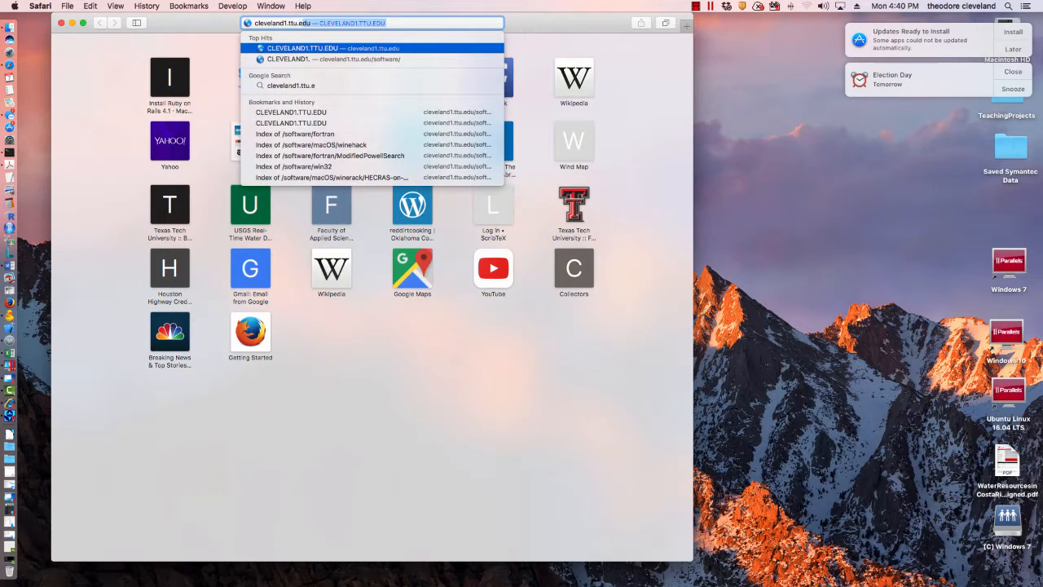
pyautogui.press('BackSpace')
pyautogui.press('BackSpace')
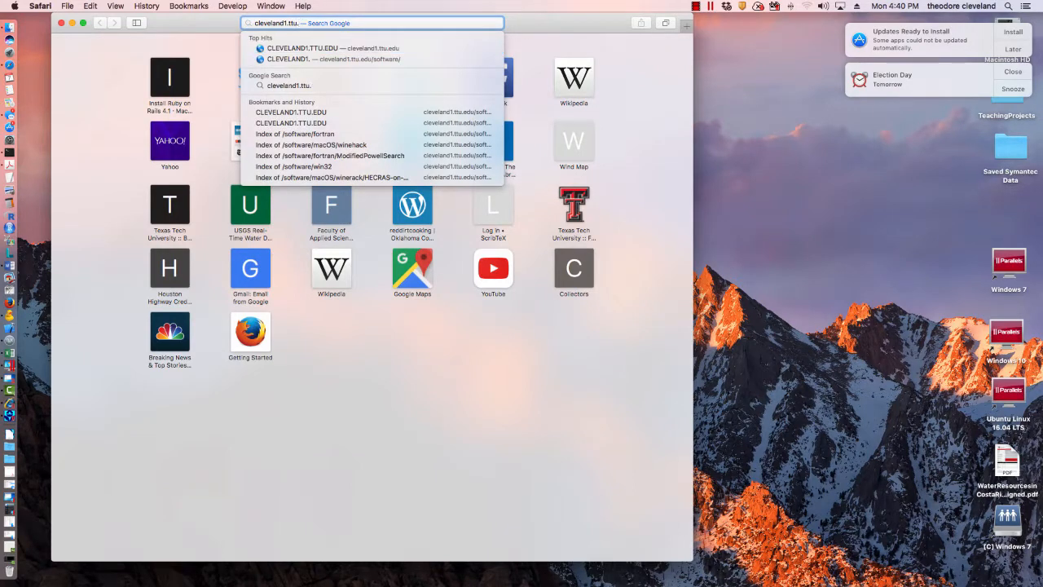
pyautogui.write('edu')
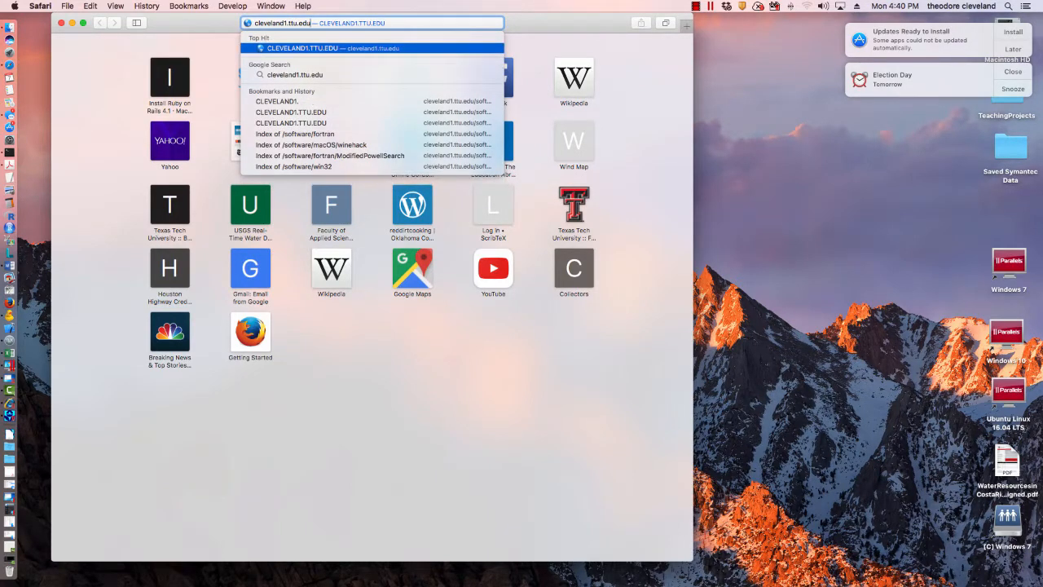
pyautogui.press('Return')
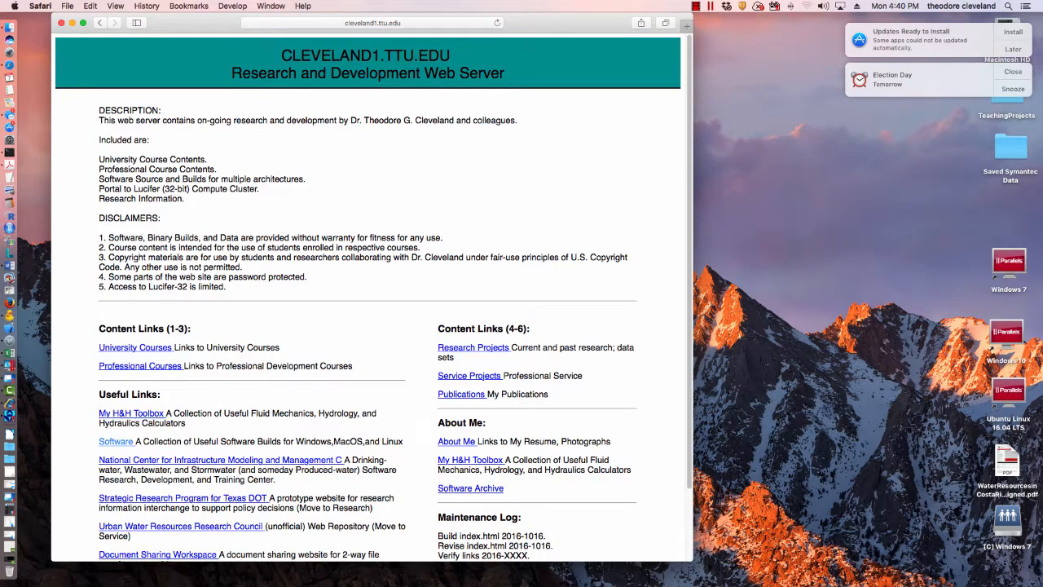
# Navigate through the Software, Macintosh OS and WineRack pages to the US EPA SWMM 5.X download directory
pyautogui.click(115, 441)
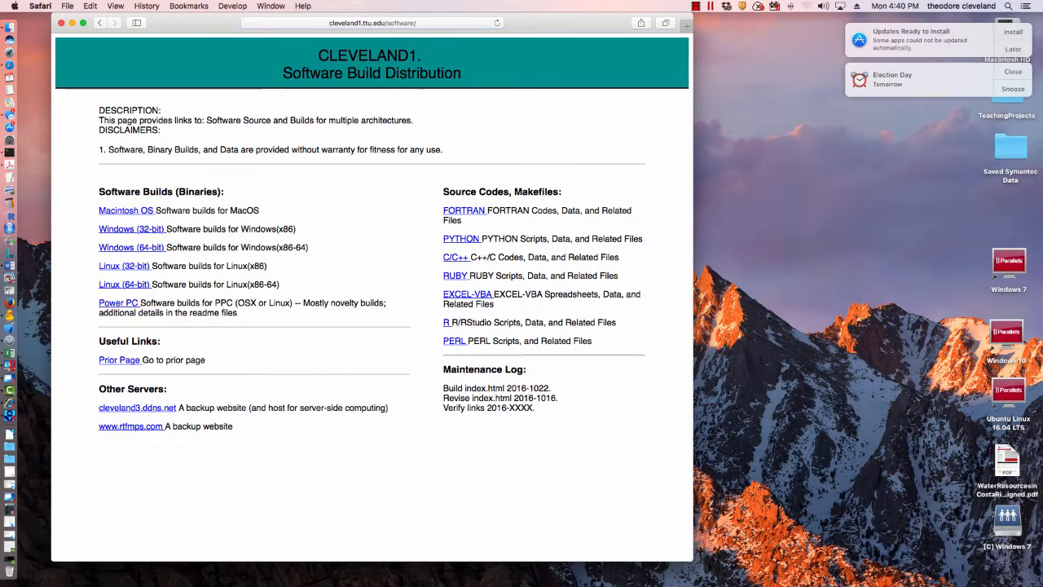
pyautogui.click(126, 211)
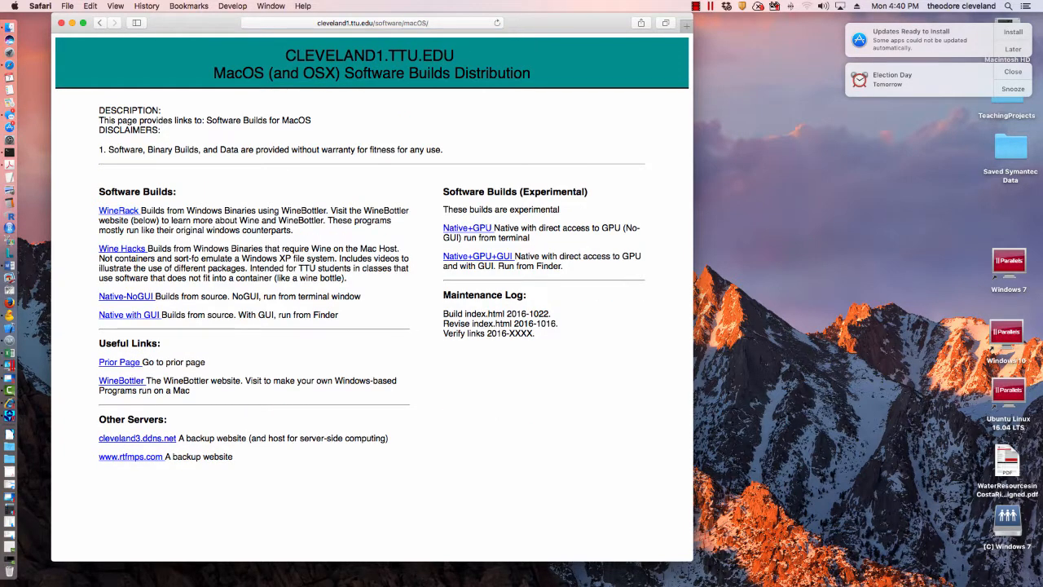
pyautogui.click(122, 210)
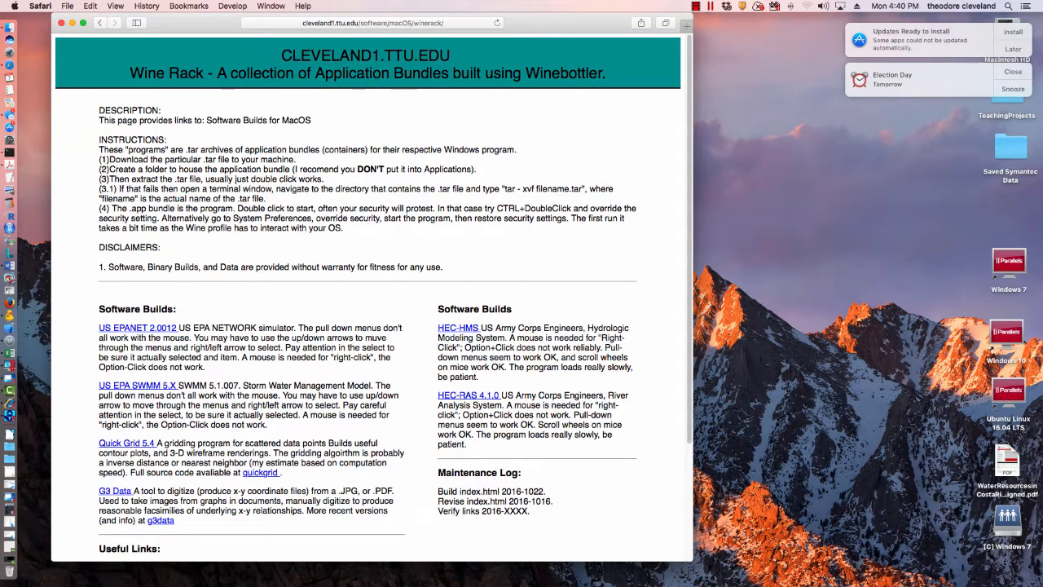
pyautogui.click(137, 384)
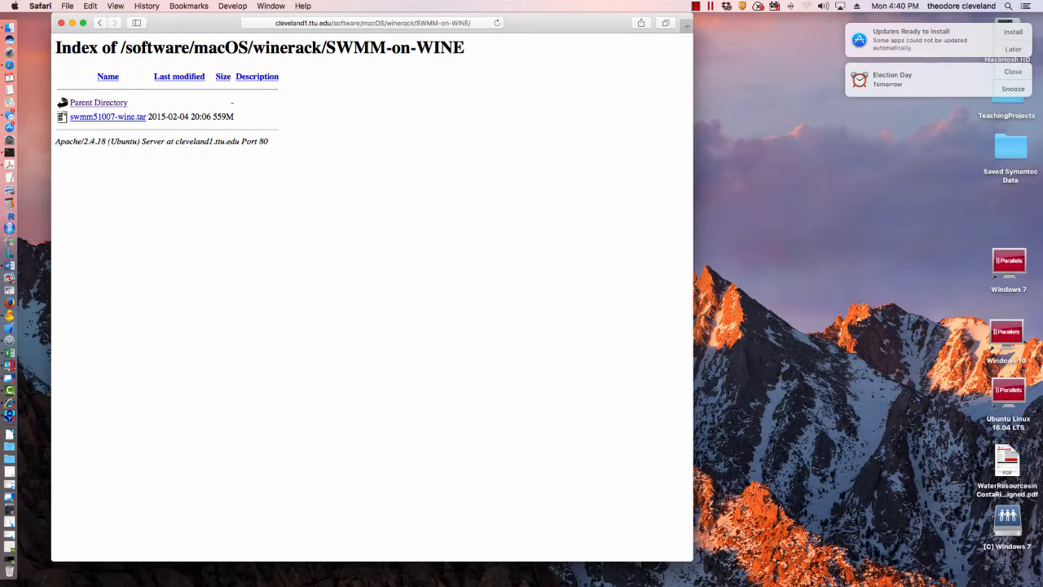
# Move the browser window aside, download swmm51007-wine.tar, and check its progress in the Downloads folder
pyautogui.moveTo(196, 23); pyautogui.dragTo(746, 28)
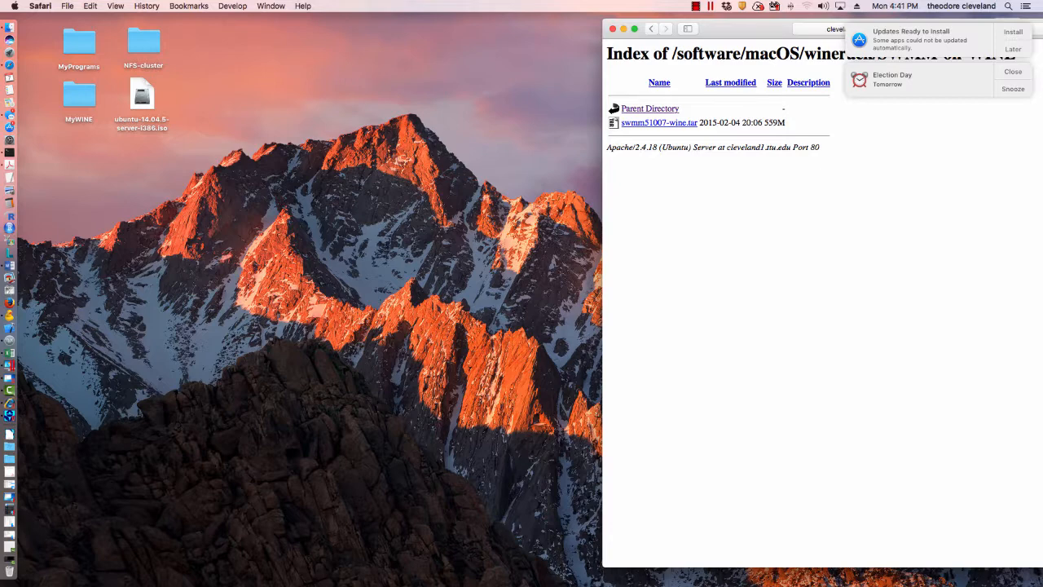
pyautogui.rightClick(649, 122)
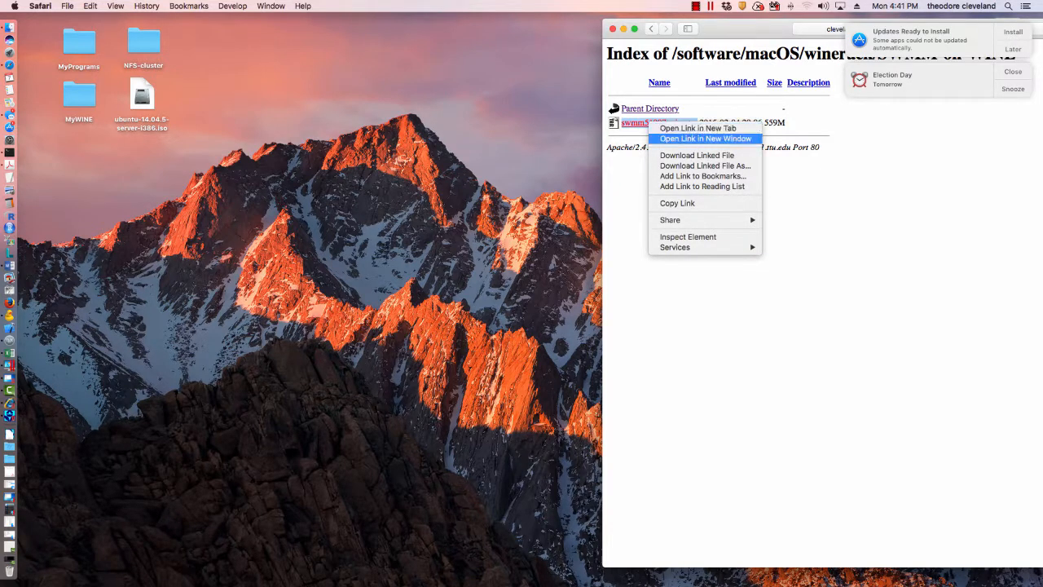
pyautogui.click(697, 154)
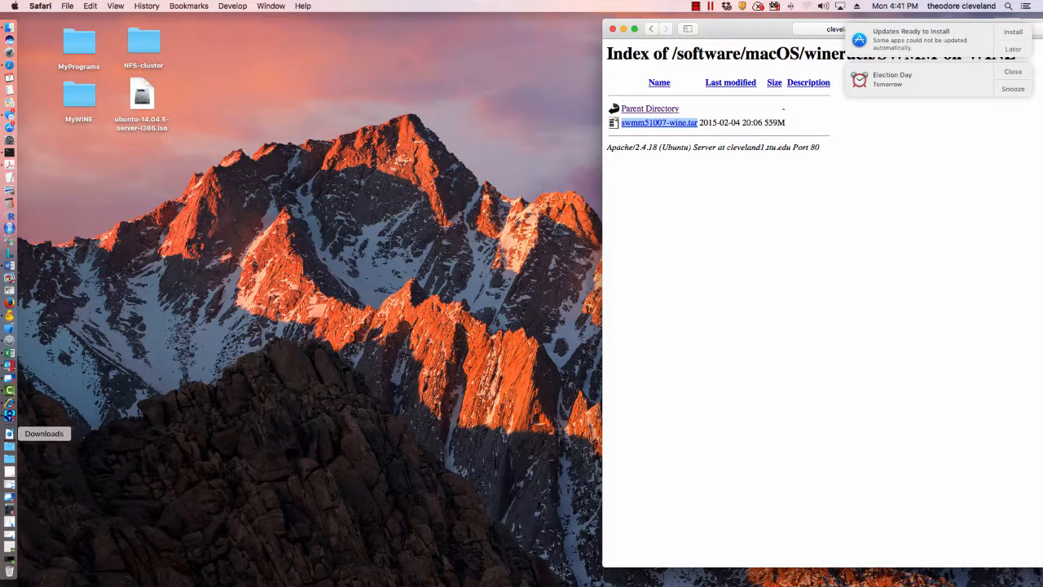
pyautogui.click(8, 433)
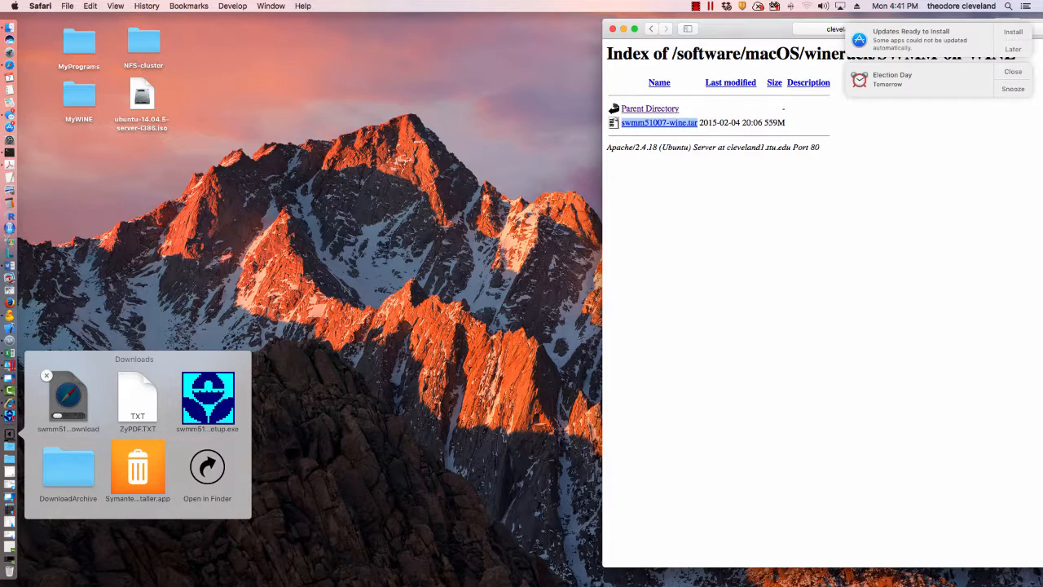
pyautogui.click(696, 6)
pyautogui.click(721, 29)
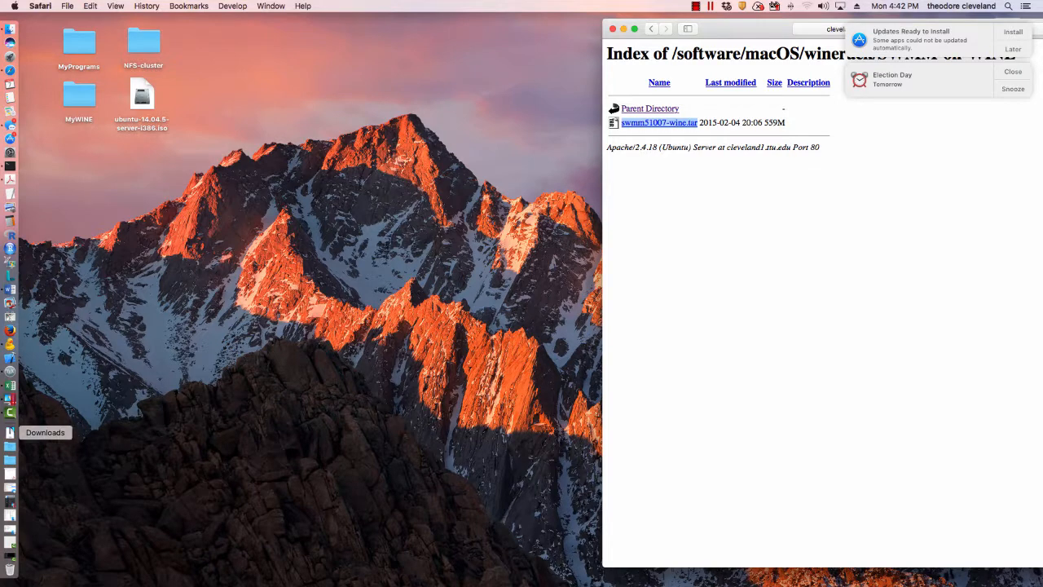
# Move the downloaded swmm51007-wine.tar from the Downloads folder onto the desktop
pyautogui.click(9, 431)
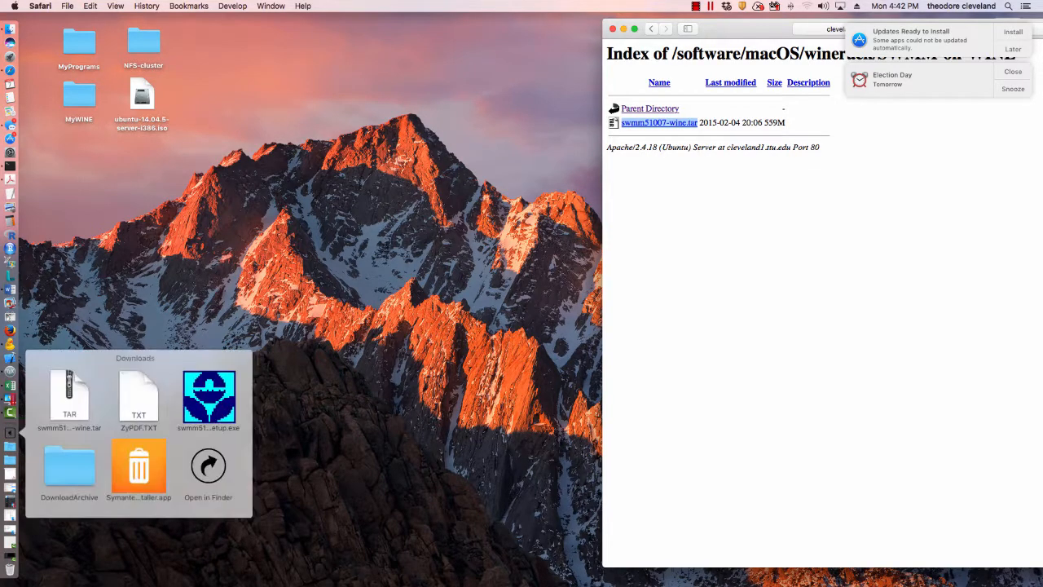
pyautogui.moveTo(69, 396); pyautogui.dragTo(398, 132)
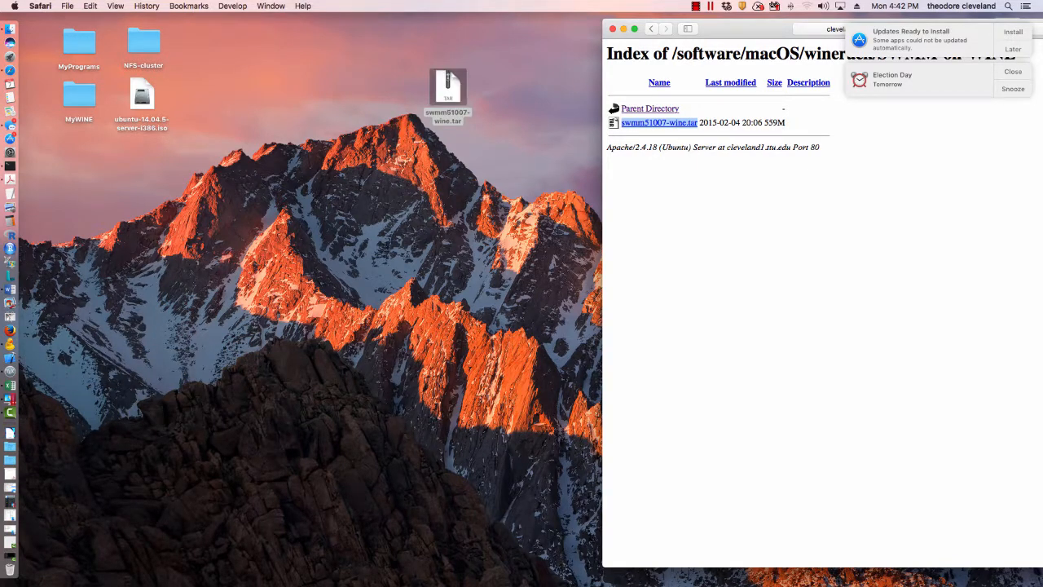
pyautogui.click(447, 88)
# Create a new folder on the desktop named SWMM-on-WINE
pyautogui.rightClick(332, 161)
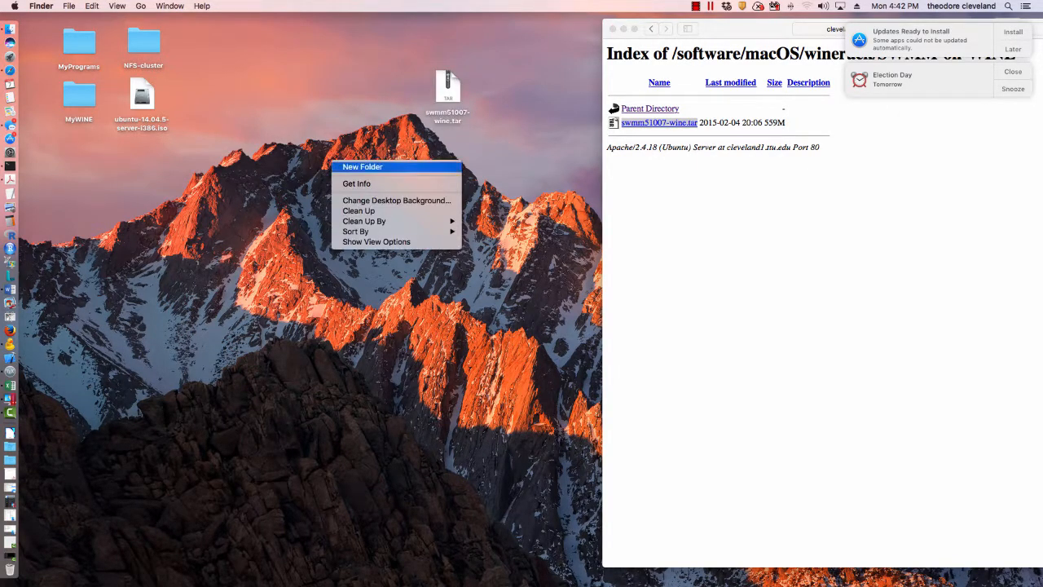
pyautogui.click(362, 166)
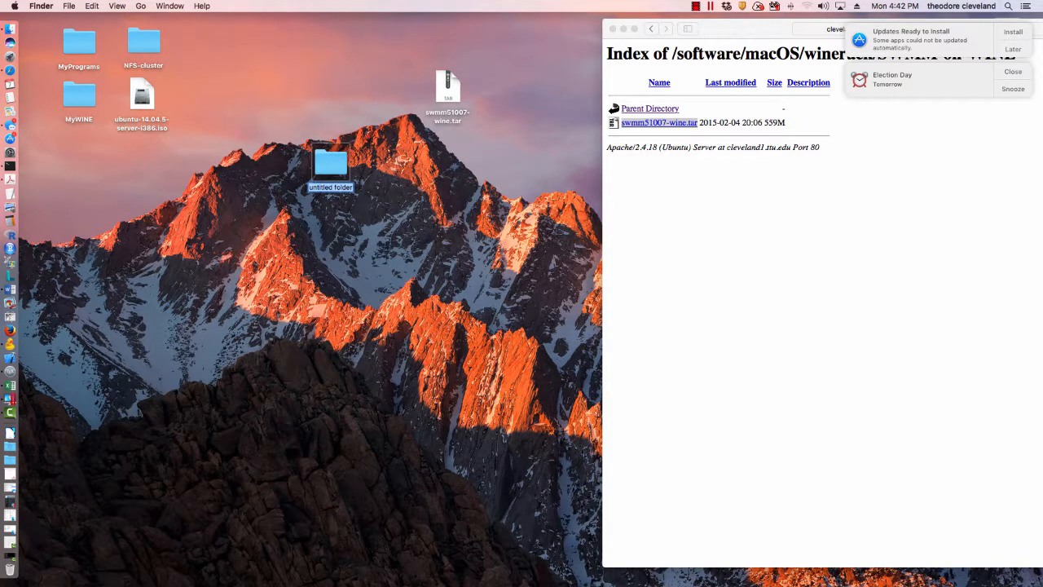
pyautogui.write('SW')
pyautogui.write('IMM')
pyautogui.press('BackSpace')
pyautogui.press('BackSpace')
pyautogui.press('BackSpace')
pyautogui.write('MM-c')
pyautogui.write('n-WINE')
pyautogui.press('Return')
# Move swmm51007-wine.tar from the desktop into the SWMM-on-WINE folder and display that folder's contents
pyautogui.moveTo(448, 87); pyautogui.dragTo(330, 164)
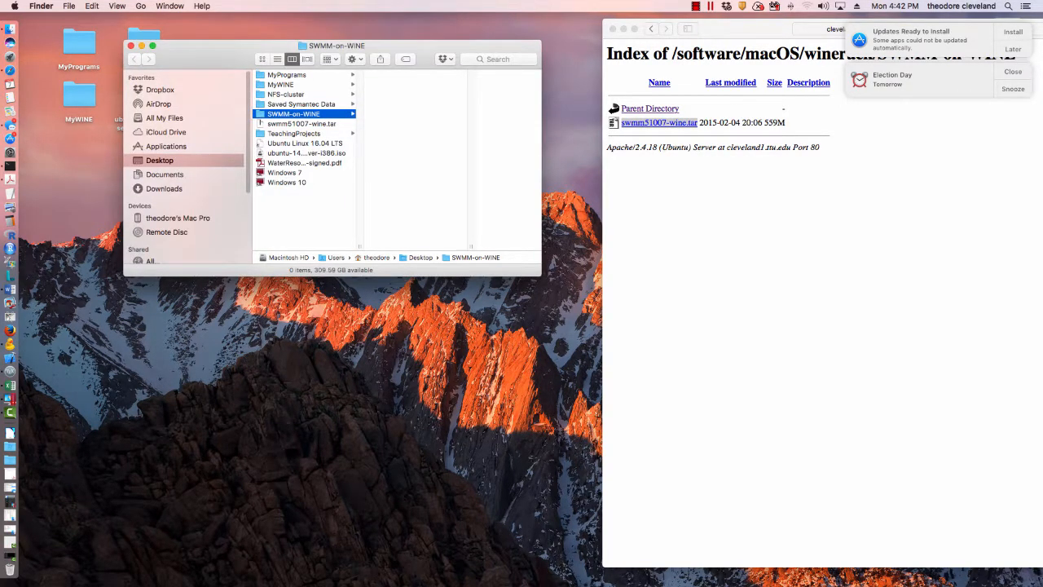
pyautogui.moveTo(301, 124); pyautogui.dragTo(295, 114)
pyautogui.click(295, 114)
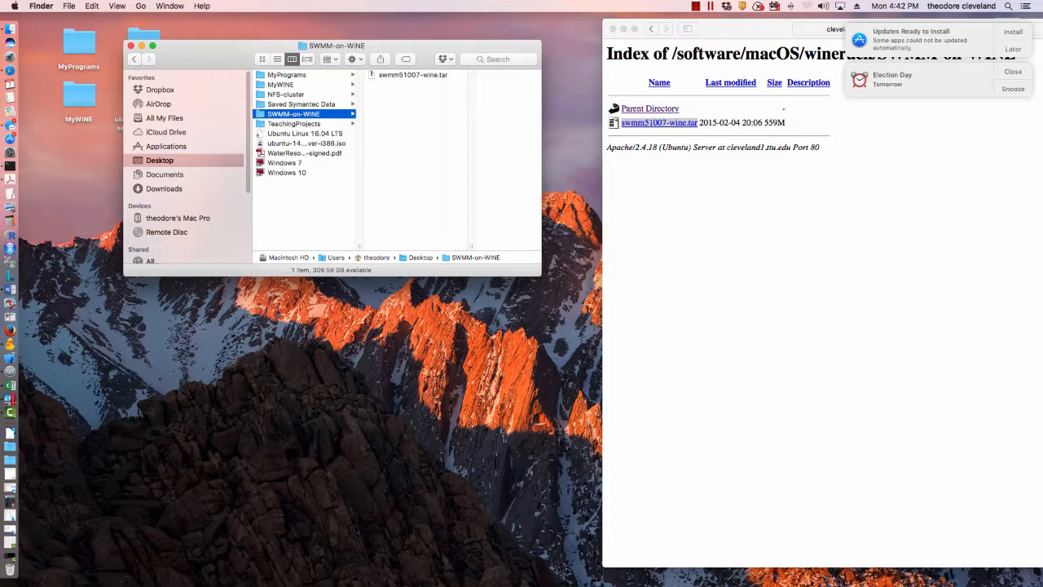
# Show the SWMM-on-WINE folder as icons and extract the swmm51007-wine.tar archive there
pyautogui.click(263, 59)
pyautogui.click(284, 92)
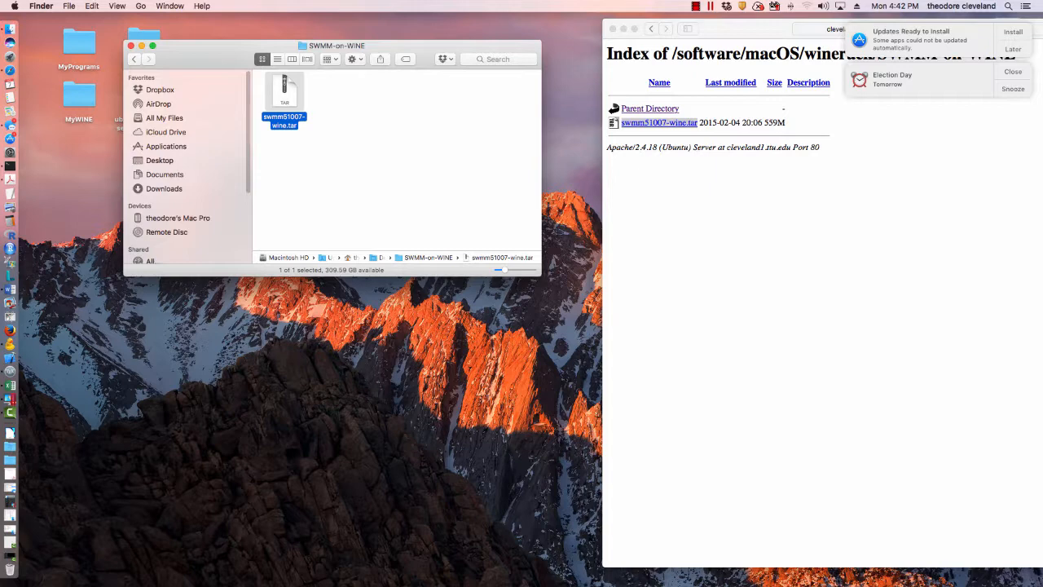
pyautogui.doubleClick(284, 92)
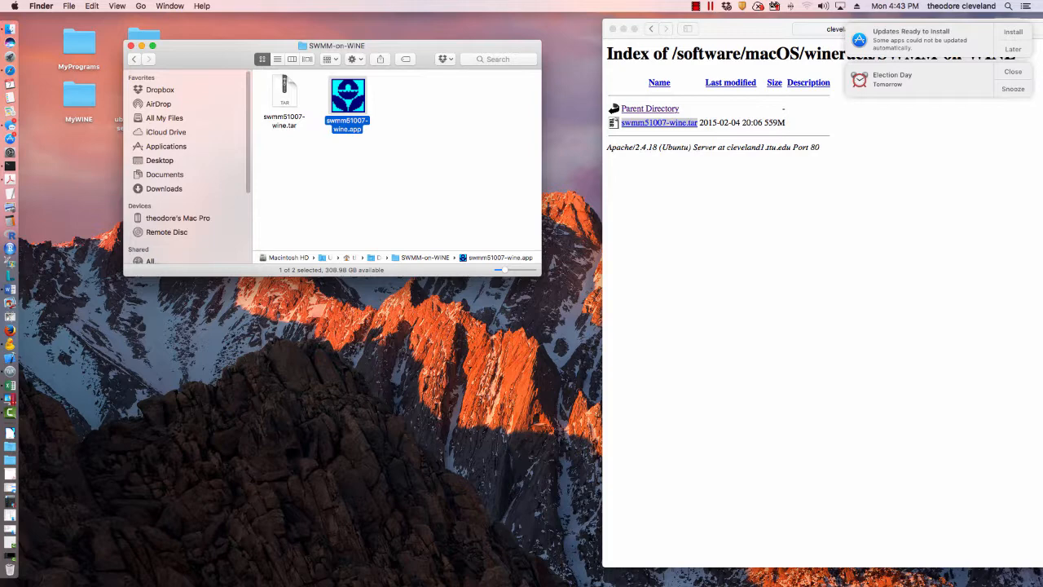
# Launch the extracted swmm51007-wine.app with the Open command that offers to override the security block
pyautogui.rightClick(351, 95)
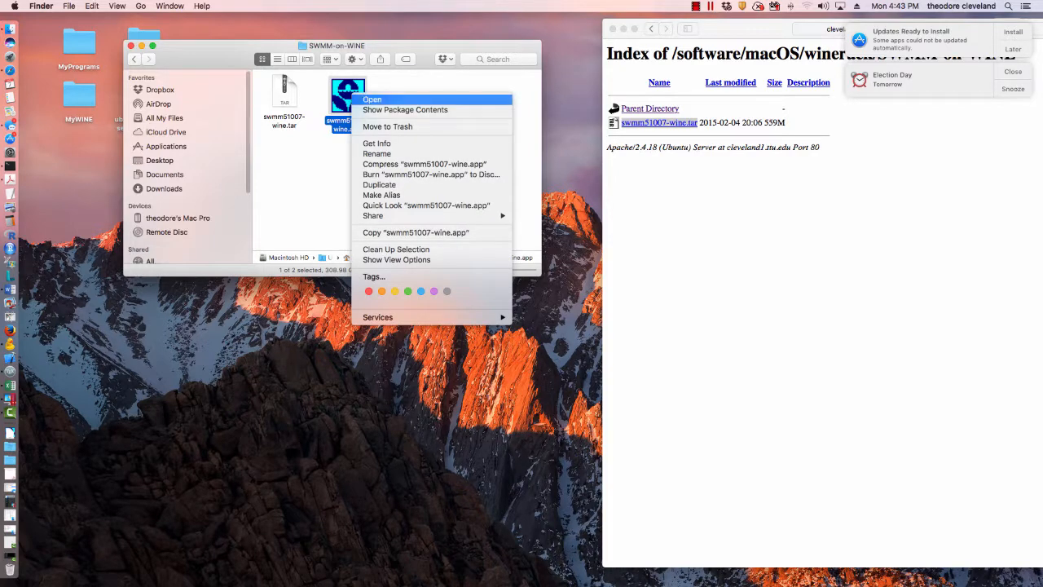
pyautogui.click(372, 98)
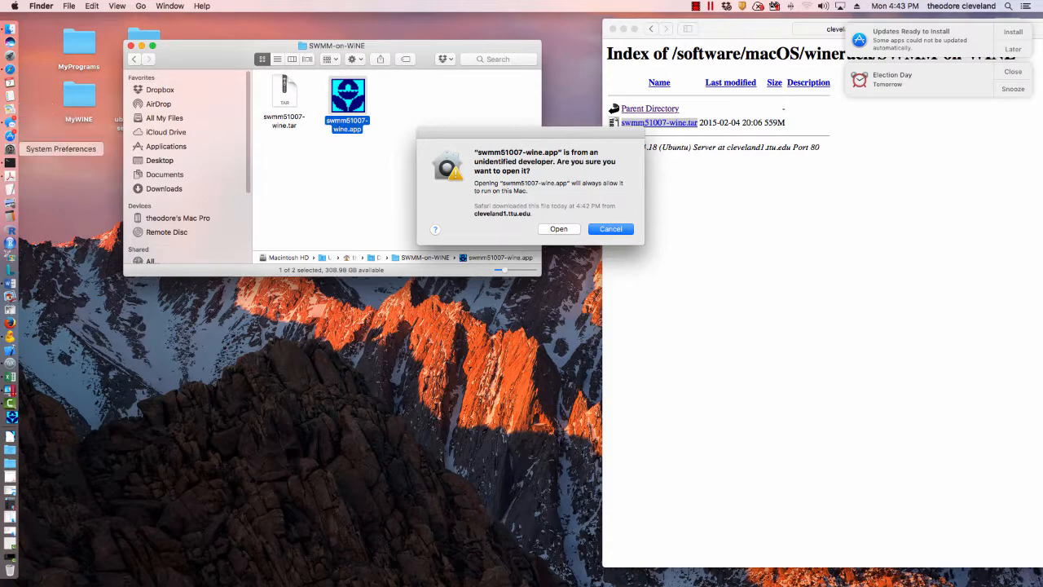
# Examine the General settings of Security & Privacy in System Preferences for allowed app sources, and close them
pyautogui.click(9, 149)
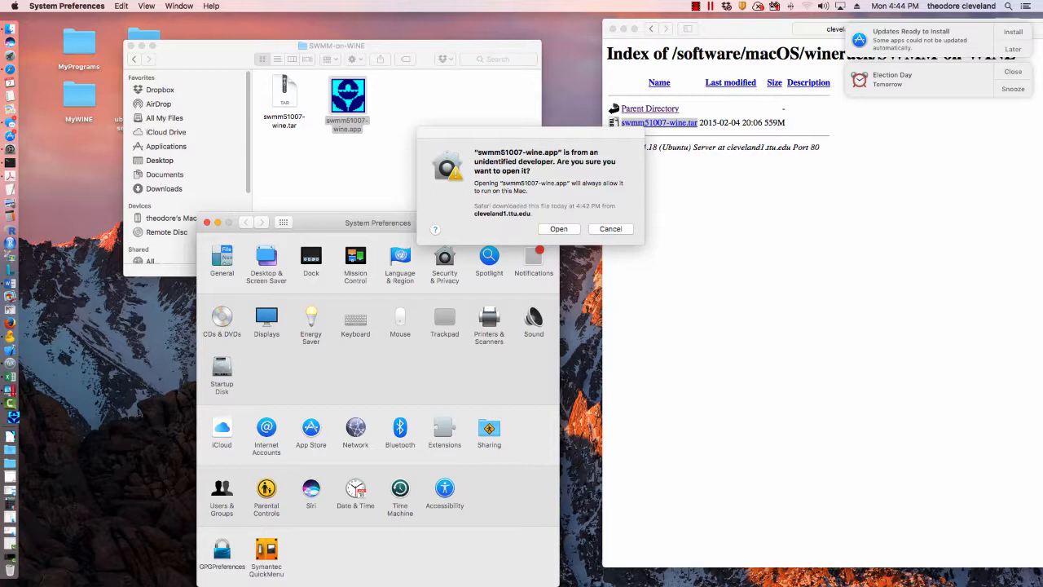
pyautogui.click(444, 262)
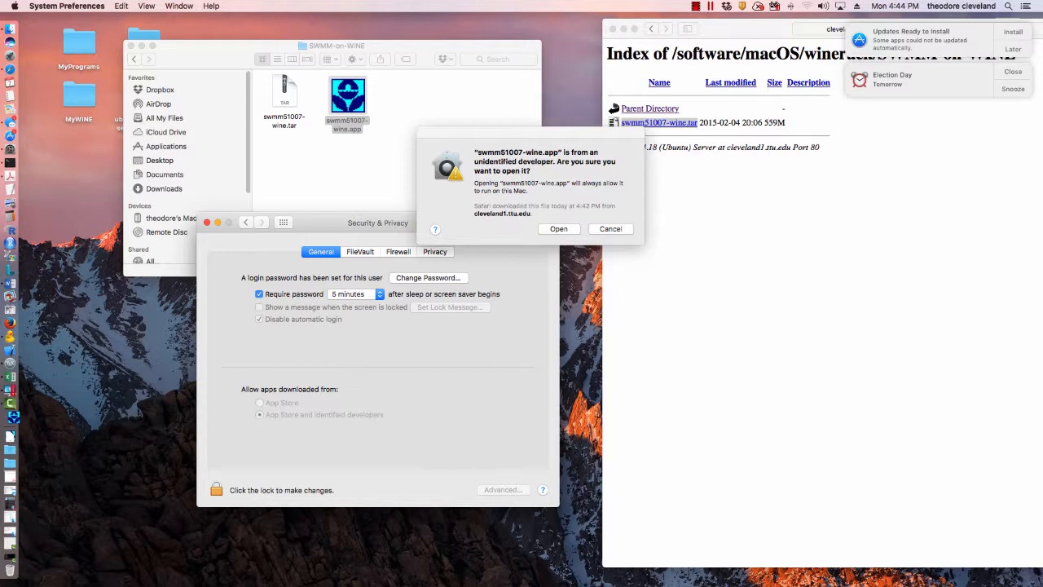
pyautogui.click(207, 223)
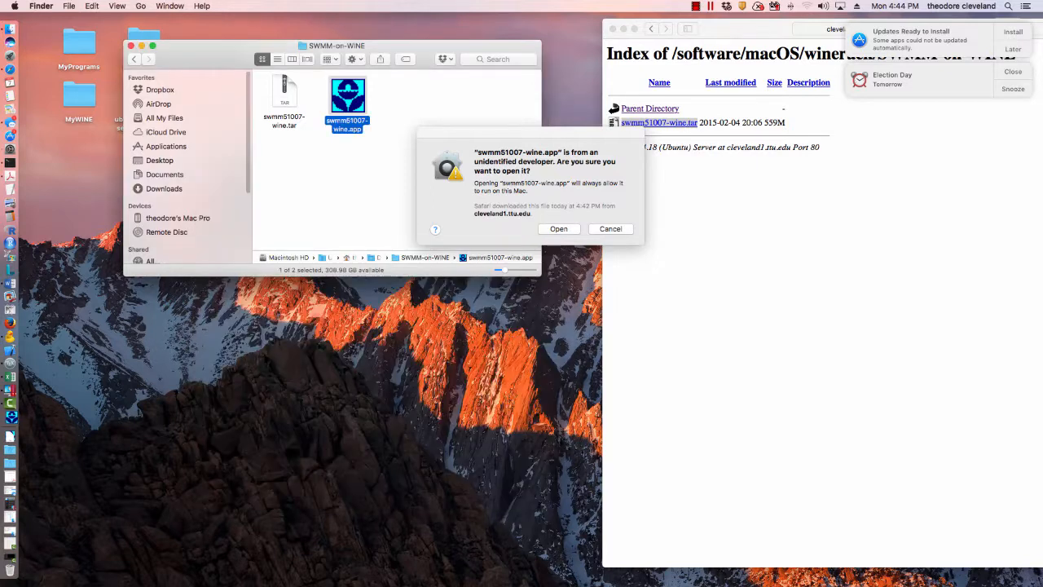
# Approve opening swmm51007-wine.app from the unidentified developer, and move and enlarge the SWMM 5.1 window beside the browser
pyautogui.click(559, 229)
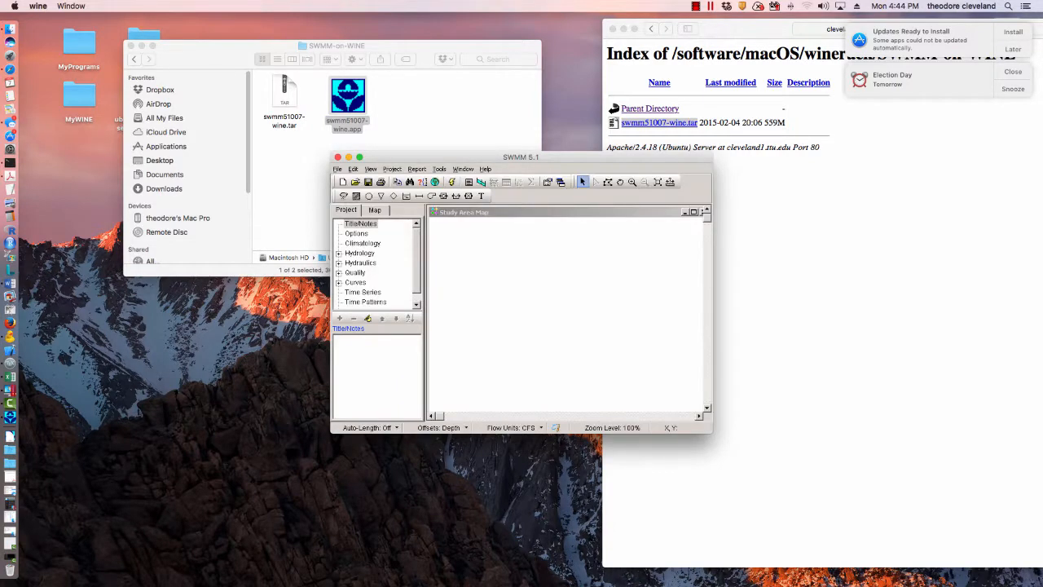
pyautogui.moveTo(447, 157); pyautogui.dragTo(184, 30)
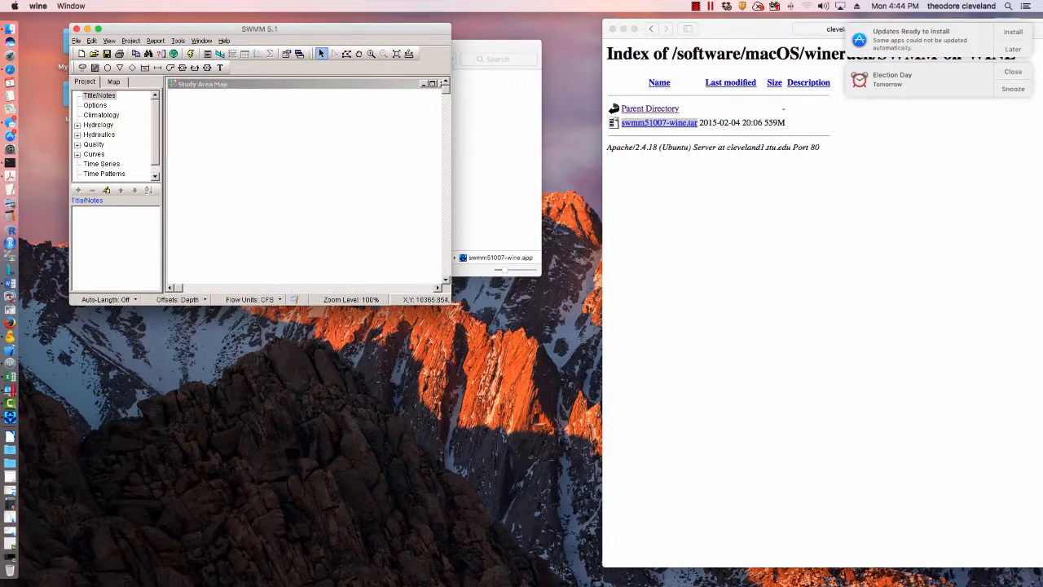
pyautogui.moveTo(450, 303); pyautogui.dragTo(600, 494)
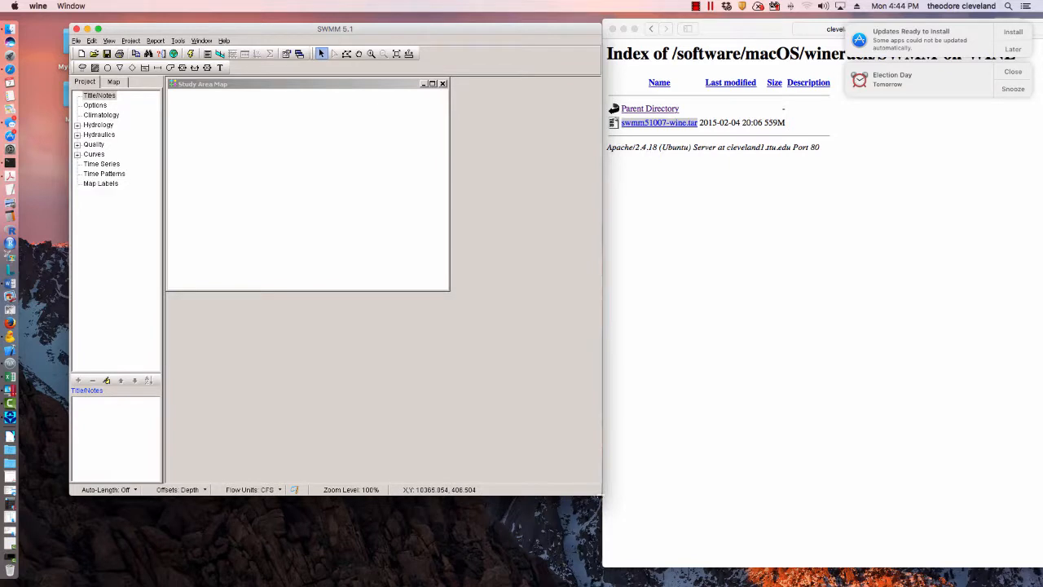